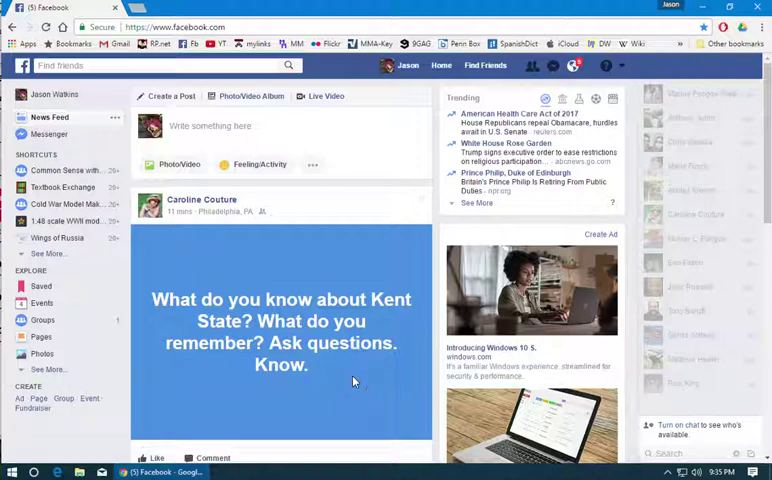
{"action": "scroll", "coordinate": [354, 388], "scroll_direction": "down", "scroll_amount": 2}
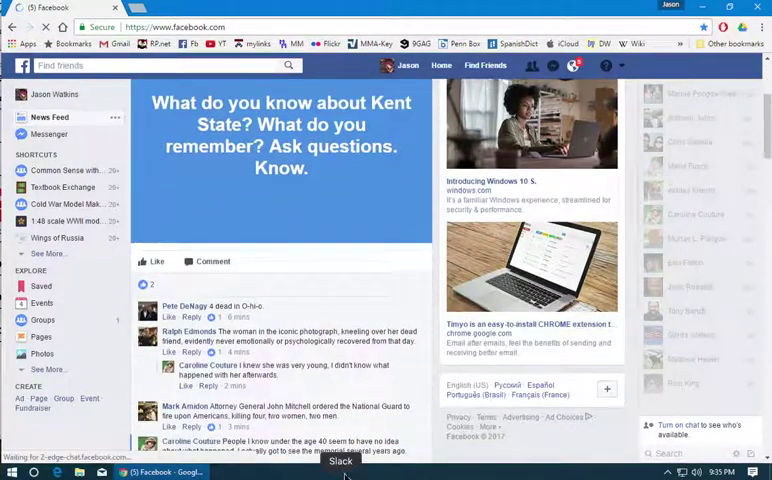
{"action": "scroll", "coordinate": [344, 281], "scroll_direction": "down", "scroll_amount": 3}
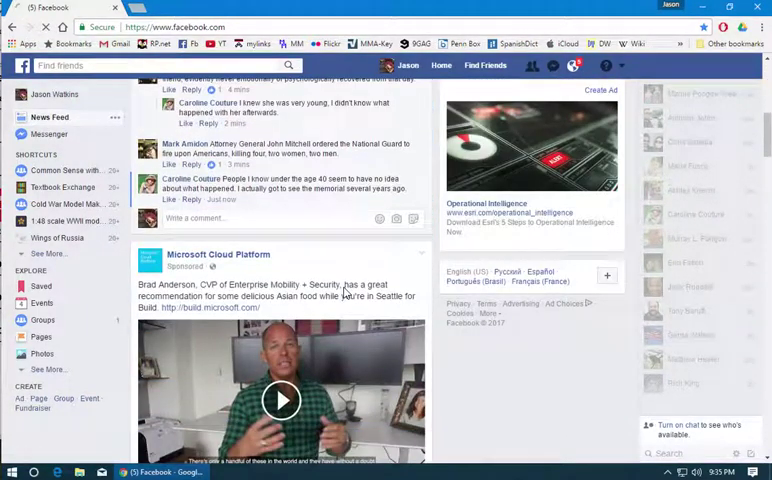
{"action": "scroll", "coordinate": [345, 291], "scroll_direction": "down", "scroll_amount": 5}
{"action": "scroll", "coordinate": [345, 300], "scroll_direction": "down", "scroll_amount": 5}
{"action": "scroll", "coordinate": [345, 320], "scroll_direction": "down", "scroll_amount": 5}
{"action": "scroll", "coordinate": [345, 343], "scroll_direction": "down", "scroll_amount": 4}
{"action": "scroll", "coordinate": [343, 344], "scroll_direction": "down", "scroll_amount": 2}
{"action": "scroll", "coordinate": [320, 300], "scroll_direction": "down", "scroll_amount": 5}
{"action": "scroll", "coordinate": [292, 167], "scroll_direction": "down", "scroll_amount": 5}
{"action": "scroll", "coordinate": [292, 167], "scroll_direction": "down", "scroll_amount": 3}
{"action": "scroll", "coordinate": [292, 167], "scroll_direction": "down", "scroll_amount": 5}
{"action": "scroll", "coordinate": [292, 167], "scroll_direction": "down", "scroll_amount": 5}
{"action": "scroll", "coordinate": [292, 167], "scroll_direction": "down", "scroll_amount": 4}
{"action": "scroll", "coordinate": [292, 167], "scroll_direction": "down", "scroll_amount": 3}
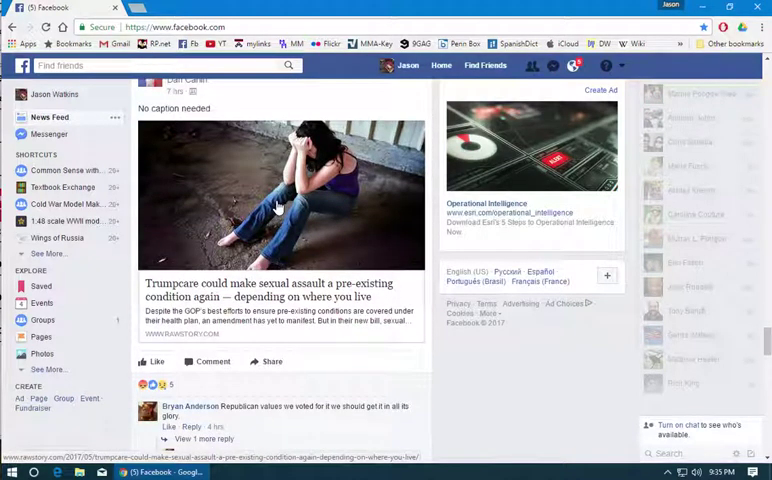
- Open the RawStory Trumpcare post's article image from the News Feed in a new tab
{"action": "left_click", "coordinate": [278, 205]}
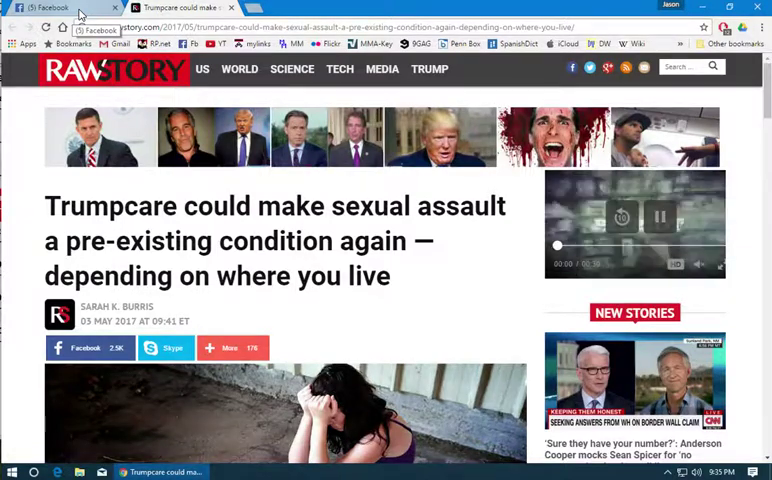
- Return to the Facebook feed tab to reach the MiG-29 JetPhotos post
{"action": "left_click", "coordinate": [80, 12]}
{"action": "scroll", "coordinate": [212, 214], "scroll_direction": "down", "scroll_amount": 3}
{"action": "scroll", "coordinate": [212, 214], "scroll_direction": "down", "scroll_amount": 5}
{"action": "scroll", "coordinate": [212, 214], "scroll_direction": "down", "scroll_amount": 5}
{"action": "scroll", "coordinate": [212, 214], "scroll_direction": "down", "scroll_amount": 3}
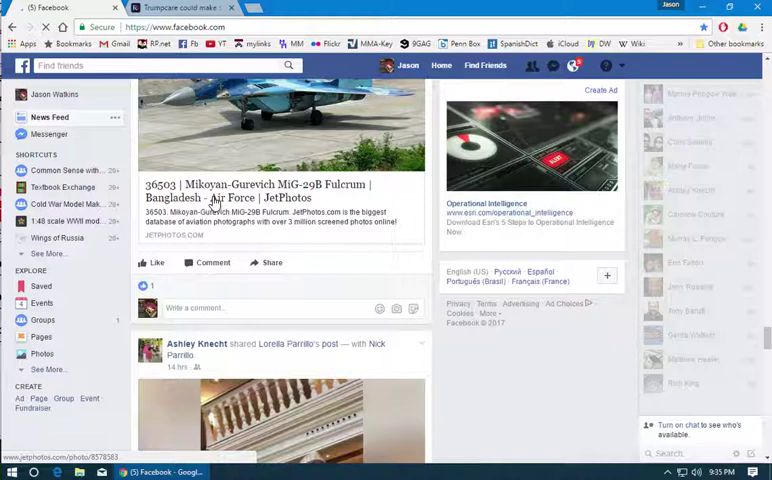
{"action": "scroll", "coordinate": [212, 200], "scroll_direction": "up", "scroll_amount": 4}
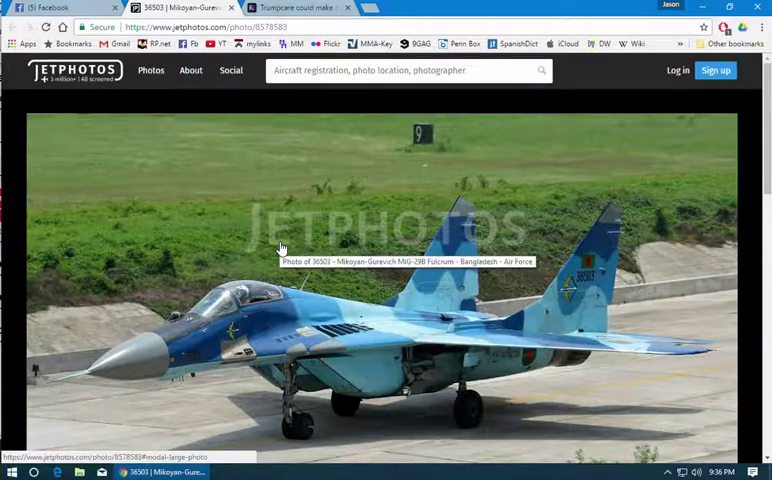
{"action": "scroll", "coordinate": [281, 247], "scroll_direction": "down", "scroll_amount": 1}
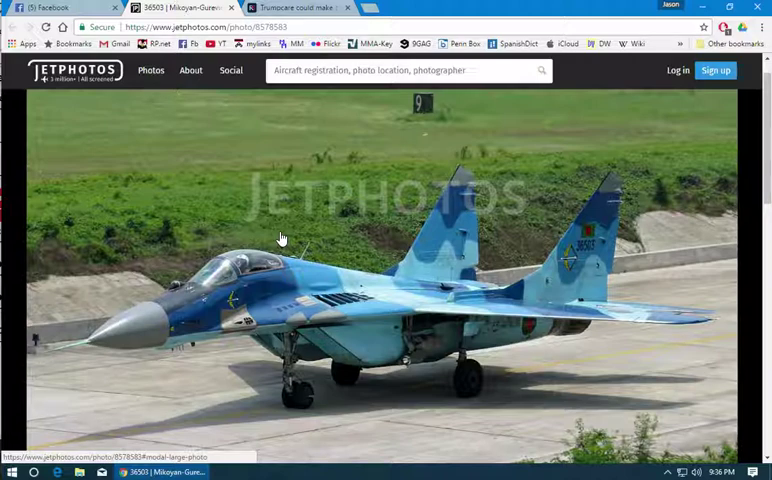
- Bring up the context menu on the MiG-29B Fulcrum photo
{"action": "right_click", "coordinate": [281, 238]}
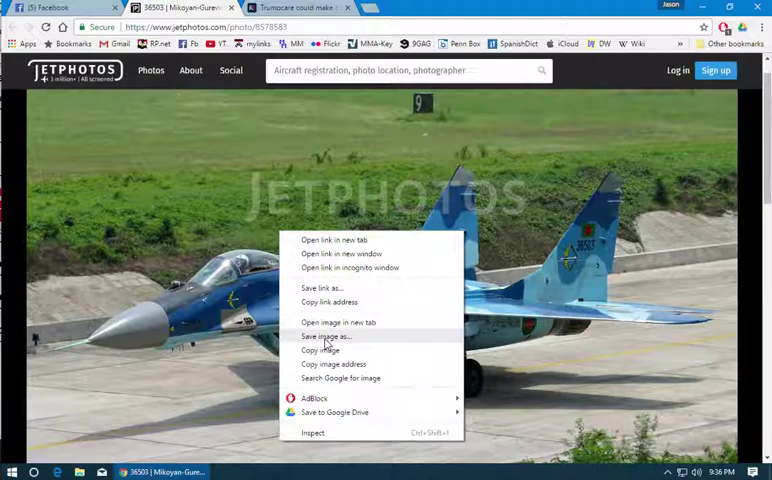
- Start saving the MiG-29 photo to Pictures, check the WebP file type, then cancel
{"action": "left_click", "coordinate": [325, 337]}
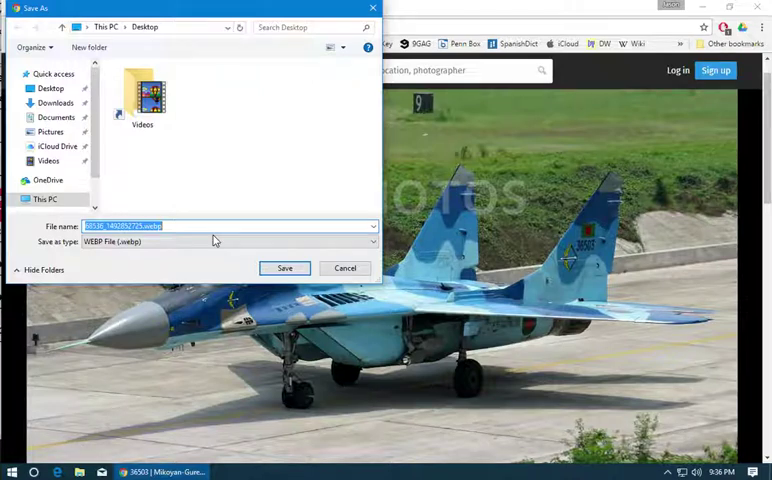
{"action": "left_click", "coordinate": [48, 132]}
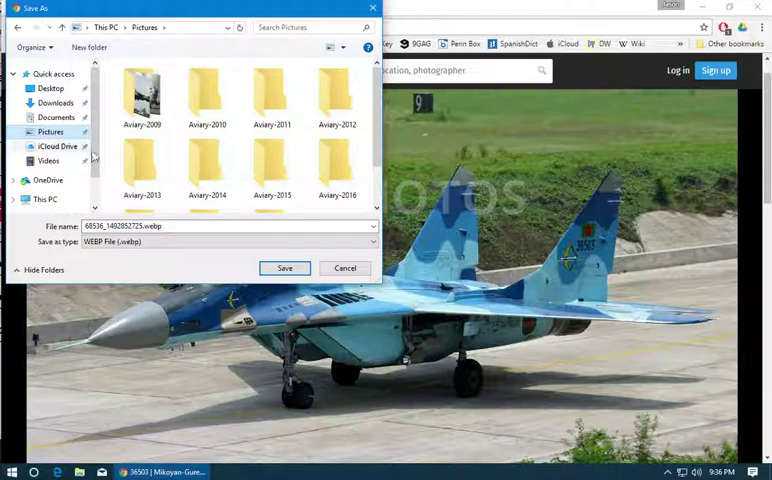
{"action": "left_click", "coordinate": [130, 242]}
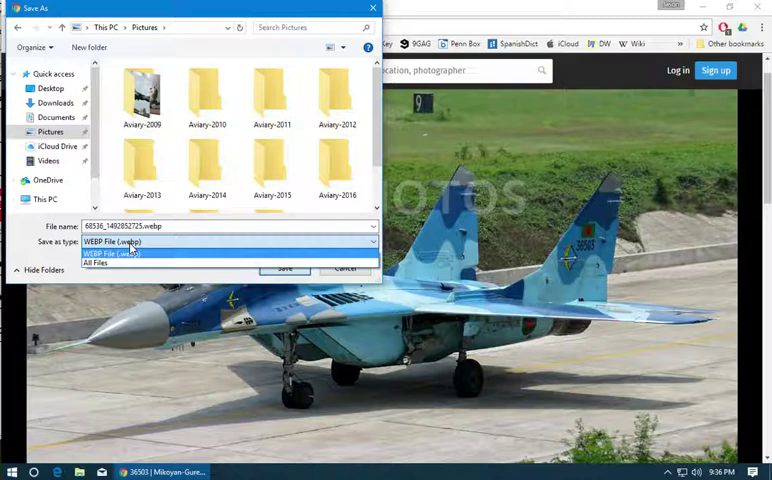
{"action": "left_click", "coordinate": [131, 252]}
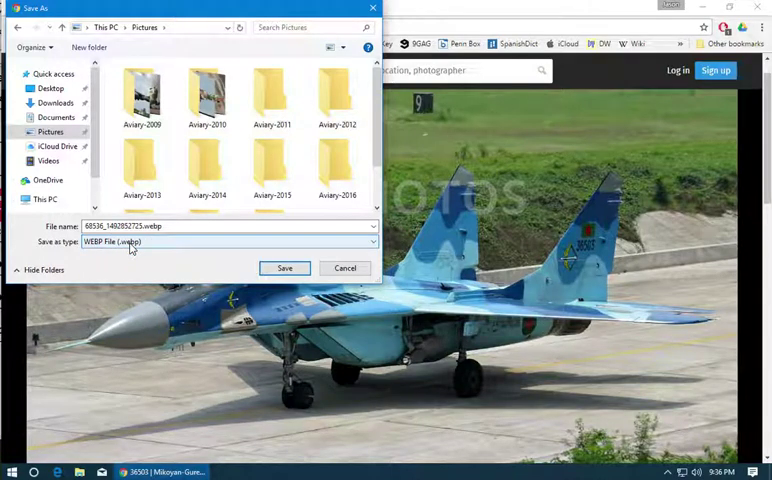
{"action": "left_click", "coordinate": [130, 243]}
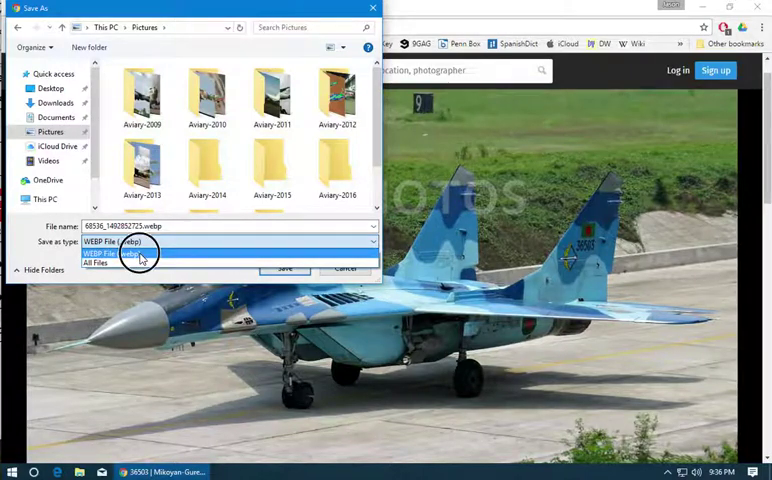
{"action": "left_click", "coordinate": [143, 253]}
{"action": "left_click", "coordinate": [344, 268]}
- Close the JetPhotos and Trumpcare tabs and open the Jesus post image full size
{"action": "left_click", "coordinate": [232, 8]}
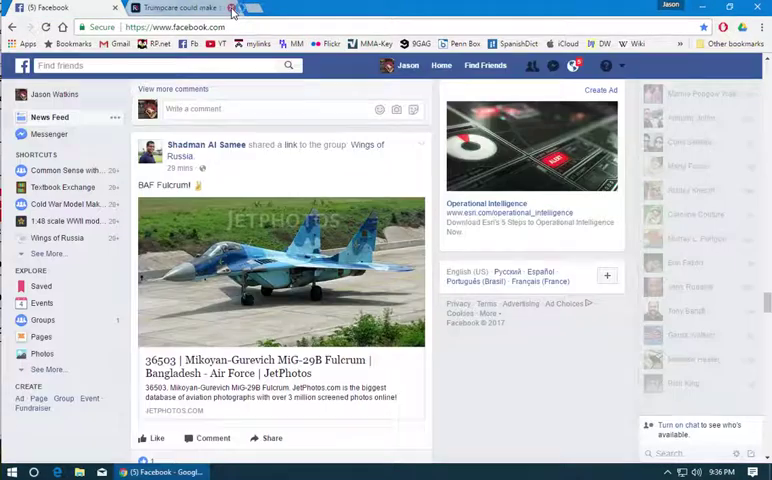
{"action": "left_click", "coordinate": [232, 8]}
{"action": "scroll", "coordinate": [236, 256], "scroll_direction": "down", "scroll_amount": 5}
{"action": "scroll", "coordinate": [236, 256], "scroll_direction": "down", "scroll_amount": 5}
{"action": "scroll", "coordinate": [236, 256], "scroll_direction": "down", "scroll_amount": 5}
{"action": "scroll", "coordinate": [236, 256], "scroll_direction": "down", "scroll_amount": 5}
{"action": "scroll", "coordinate": [236, 256], "scroll_direction": "down", "scroll_amount": 5}
{"action": "scroll", "coordinate": [236, 256], "scroll_direction": "down", "scroll_amount": 5}
{"action": "scroll", "coordinate": [236, 256], "scroll_direction": "down", "scroll_amount": 5}
{"action": "scroll", "coordinate": [236, 256], "scroll_direction": "down", "scroll_amount": 4}
{"action": "scroll", "coordinate": [236, 256], "scroll_direction": "down", "scroll_amount": 5}
{"action": "scroll", "coordinate": [236, 256], "scroll_direction": "down", "scroll_amount": 4}
{"action": "scroll", "coordinate": [236, 256], "scroll_direction": "down", "scroll_amount": 5}
{"action": "scroll", "coordinate": [236, 256], "scroll_direction": "down", "scroll_amount": 2}
{"action": "scroll", "coordinate": [236, 256], "scroll_direction": "down", "scroll_amount": 3}
{"action": "scroll", "coordinate": [236, 256], "scroll_direction": "down", "scroll_amount": 3}
{"action": "scroll", "coordinate": [236, 256], "scroll_direction": "down", "scroll_amount": 5}
{"action": "scroll", "coordinate": [236, 256], "scroll_direction": "down", "scroll_amount": 3}
{"action": "scroll", "coordinate": [236, 256], "scroll_direction": "down", "scroll_amount": 3}
{"action": "scroll", "coordinate": [236, 256], "scroll_direction": "down", "scroll_amount": 5}
{"action": "scroll", "coordinate": [236, 256], "scroll_direction": "down", "scroll_amount": 2}
{"action": "scroll", "coordinate": [236, 256], "scroll_direction": "down", "scroll_amount": 5}
{"action": "scroll", "coordinate": [236, 256], "scroll_direction": "down", "scroll_amount": 3}
{"action": "scroll", "coordinate": [236, 256], "scroll_direction": "down", "scroll_amount": 5}
{"action": "scroll", "coordinate": [236, 256], "scroll_direction": "down", "scroll_amount": 4}
{"action": "scroll", "coordinate": [236, 256], "scroll_direction": "down", "scroll_amount": 5}
{"action": "scroll", "coordinate": [236, 256], "scroll_direction": "down", "scroll_amount": 1}
{"action": "scroll", "coordinate": [236, 256], "scroll_direction": "down", "scroll_amount": 4}
{"action": "scroll", "coordinate": [236, 256], "scroll_direction": "down", "scroll_amount": 5}
{"action": "scroll", "coordinate": [236, 256], "scroll_direction": "down", "scroll_amount": 5}
{"action": "scroll", "coordinate": [236, 256], "scroll_direction": "down", "scroll_amount": 4}
{"action": "scroll", "coordinate": [236, 256], "scroll_direction": "down", "scroll_amount": 2}
{"action": "scroll", "coordinate": [236, 256], "scroll_direction": "down", "scroll_amount": 6}
{"action": "scroll", "coordinate": [236, 256], "scroll_direction": "up", "scroll_amount": 2}
{"action": "scroll", "coordinate": [236, 256], "scroll_direction": "up", "scroll_amount": 5}
{"action": "scroll", "coordinate": [236, 256], "scroll_direction": "up", "scroll_amount": 2}
{"action": "scroll", "coordinate": [236, 256], "scroll_direction": "up", "scroll_amount": 3}
{"action": "scroll", "coordinate": [236, 256], "scroll_direction": "up", "scroll_amount": 1}
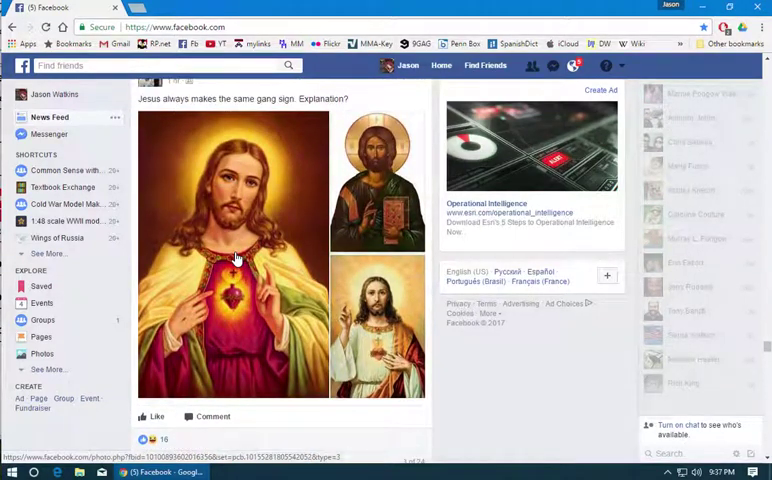
{"action": "left_click", "coordinate": [236, 256]}
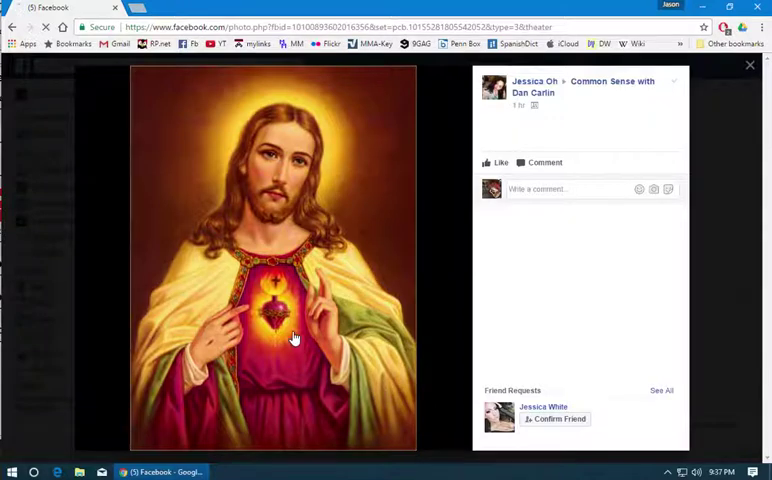
{"action": "mouse_move", "coordinate": [273, 258]}
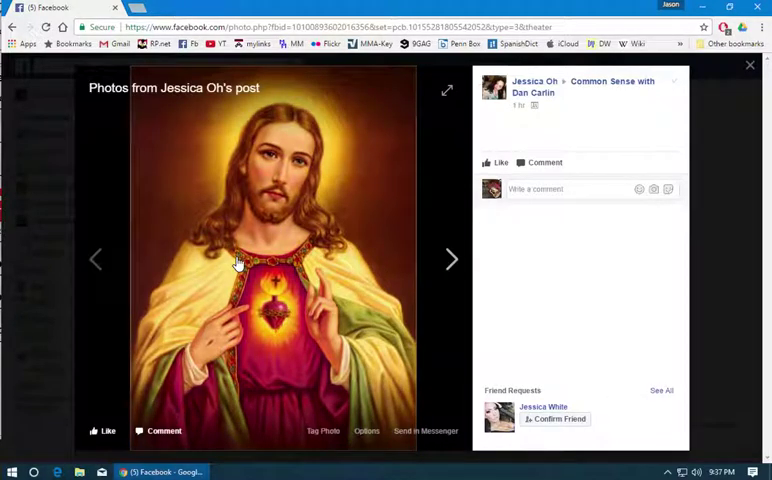
- Save the Jesus painting from the photo viewer to Pictures as Jesus.jpg
{"action": "right_click", "coordinate": [237, 262]}
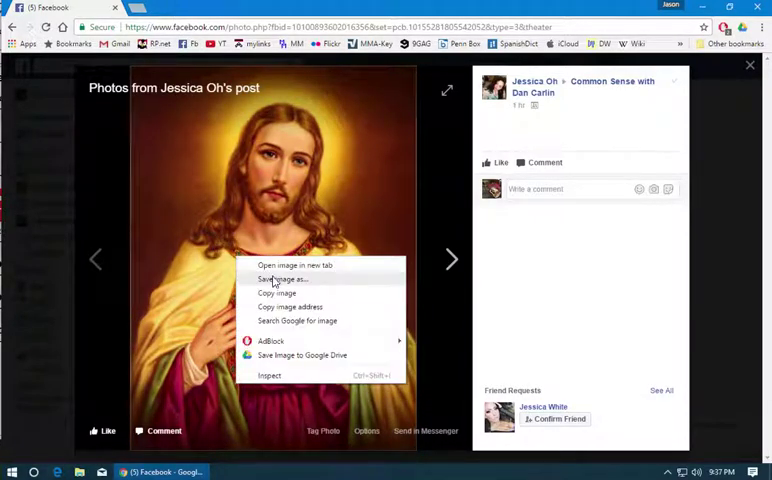
{"action": "left_click", "coordinate": [275, 281]}
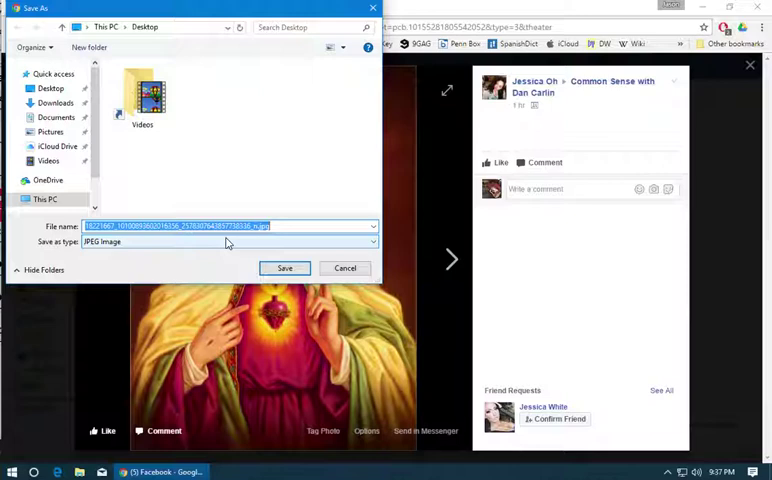
{"action": "left_click", "coordinate": [55, 132]}
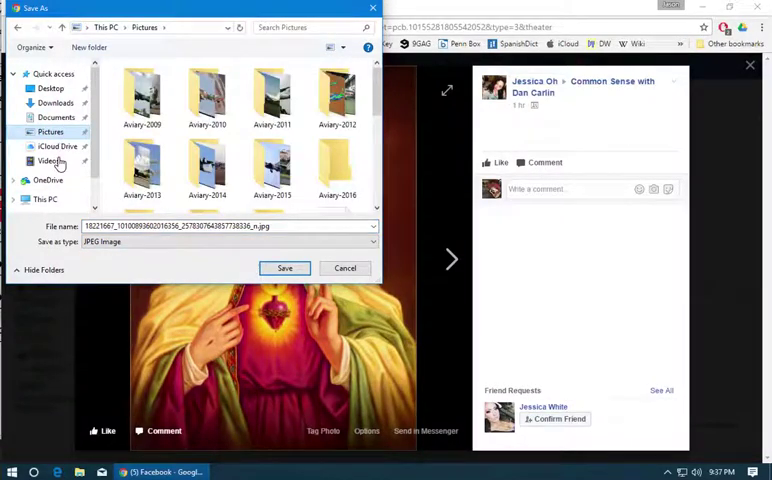
{"action": "left_click", "coordinate": [86, 226]}
{"action": "double_click", "coordinate": [86, 226]}
{"action": "left_click", "coordinate": [86, 226]}
{"action": "type", "text": "Jesus"}
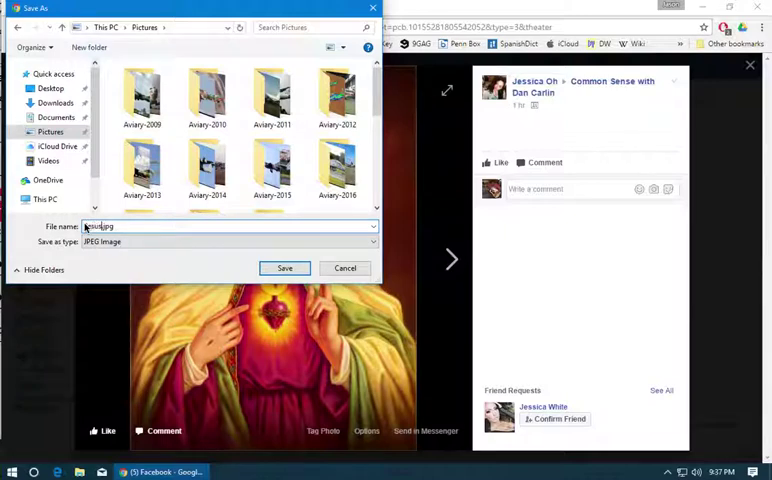
{"action": "left_click", "coordinate": [284, 268]}
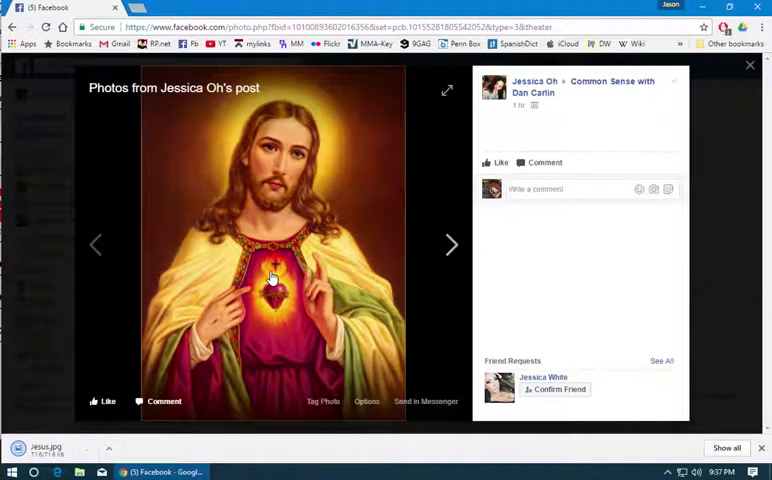
- Open the downloaded Jesus.jpg in Paint 3D, then minimize Chrome and reposition Paint 3D
{"action": "left_click", "coordinate": [46, 450]}
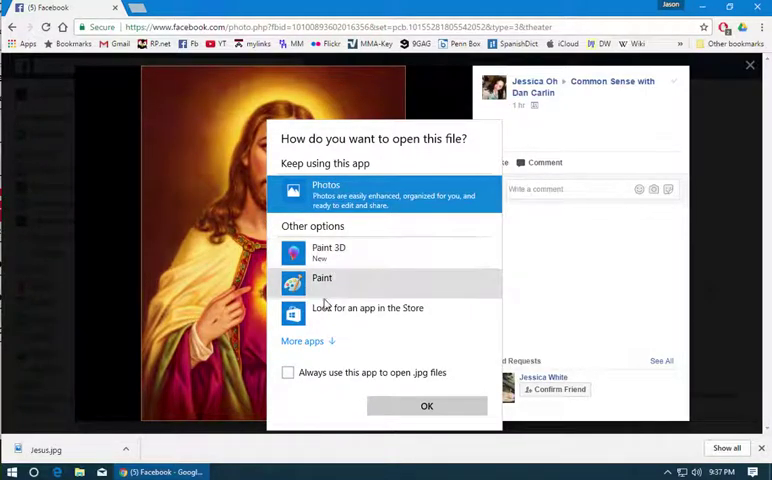
{"action": "left_click", "coordinate": [320, 258]}
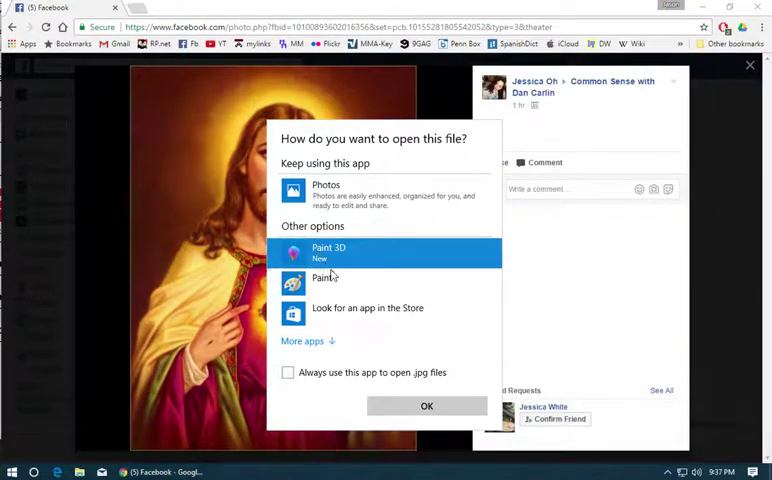
{"action": "left_click", "coordinate": [426, 406]}
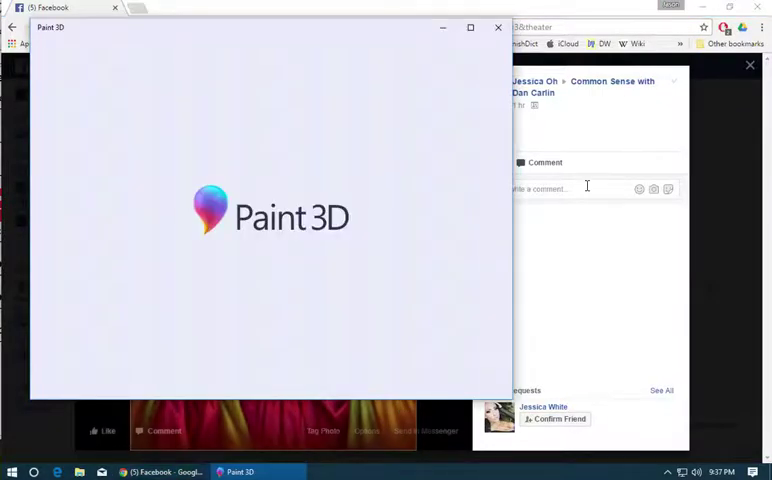
{"action": "left_click", "coordinate": [706, 8]}
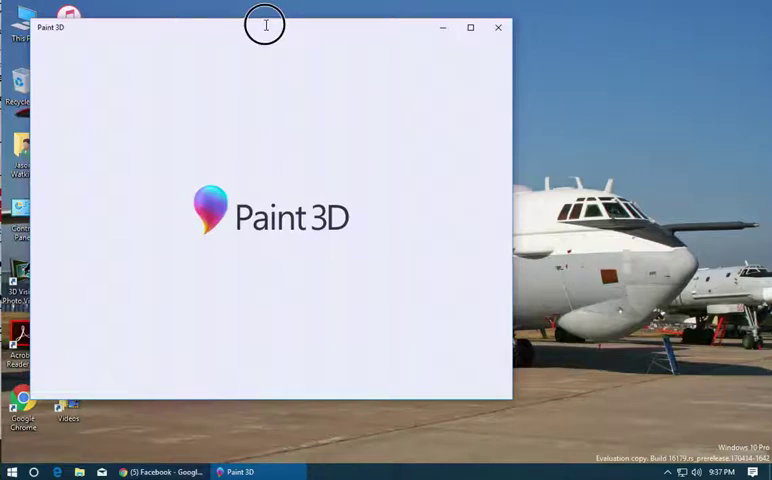
{"action": "left_click_drag", "start_coordinate": [266, 25], "coordinate": [373, 52]}
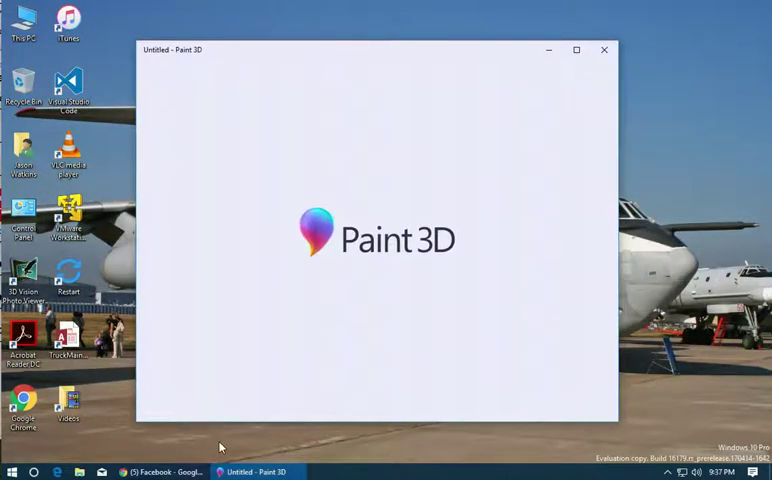
- Close Facebook's photo theater, maximize Paint 3D showing Jesus.jpg, then close Paint 3D
{"action": "left_click", "coordinate": [172, 473]}
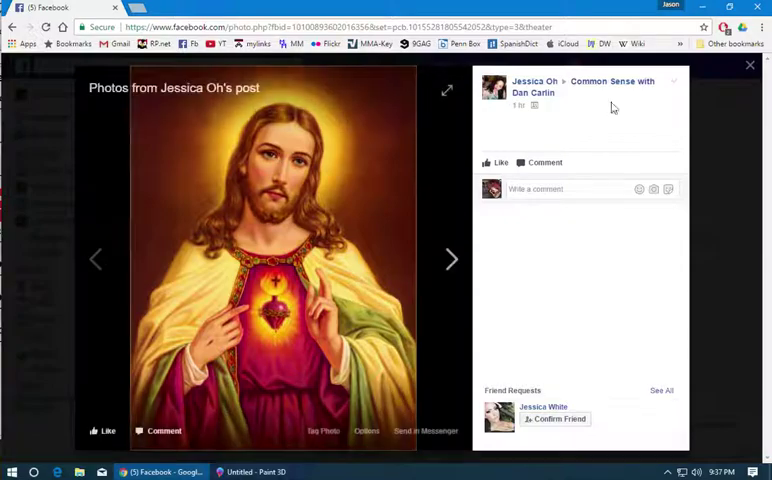
{"action": "left_click", "coordinate": [752, 70]}
{"action": "scroll", "coordinate": [265, 222], "scroll_direction": "down", "scroll_amount": 5}
{"action": "scroll", "coordinate": [265, 222], "scroll_direction": "down", "scroll_amount": 5}
{"action": "scroll", "coordinate": [265, 222], "scroll_direction": "down", "scroll_amount": 5}
{"action": "scroll", "coordinate": [265, 222], "scroll_direction": "down", "scroll_amount": 3}
{"action": "scroll", "coordinate": [268, 222], "scroll_direction": "down", "scroll_amount": 5}
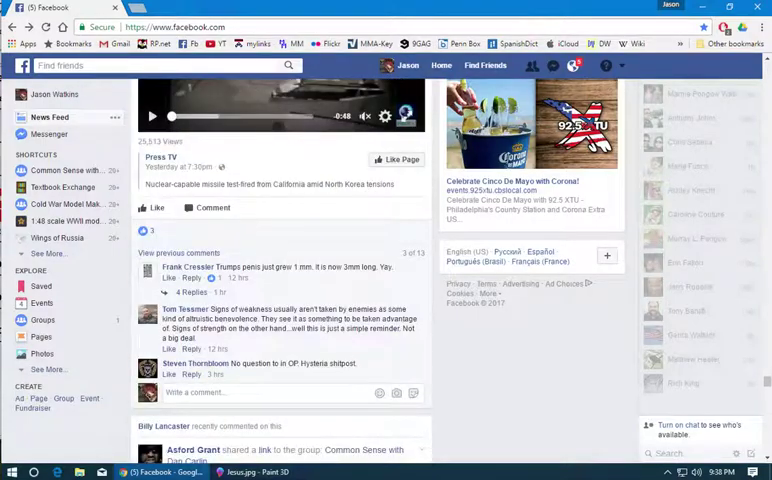
{"action": "left_click", "coordinate": [703, 7]}
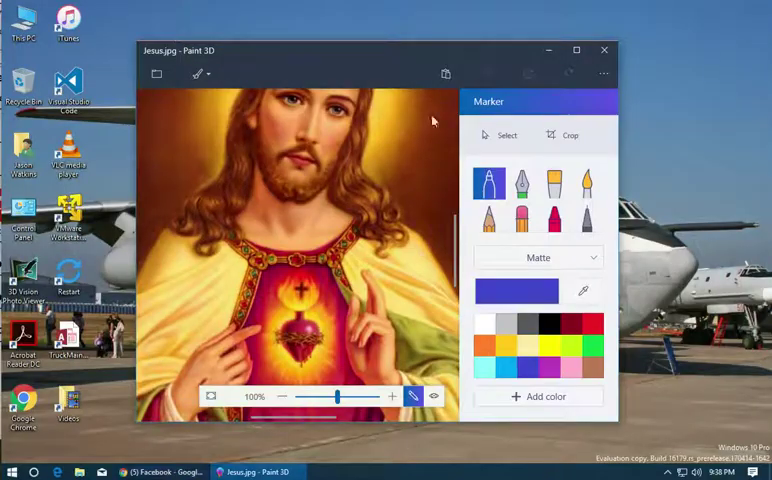
{"action": "left_click", "coordinate": [576, 50]}
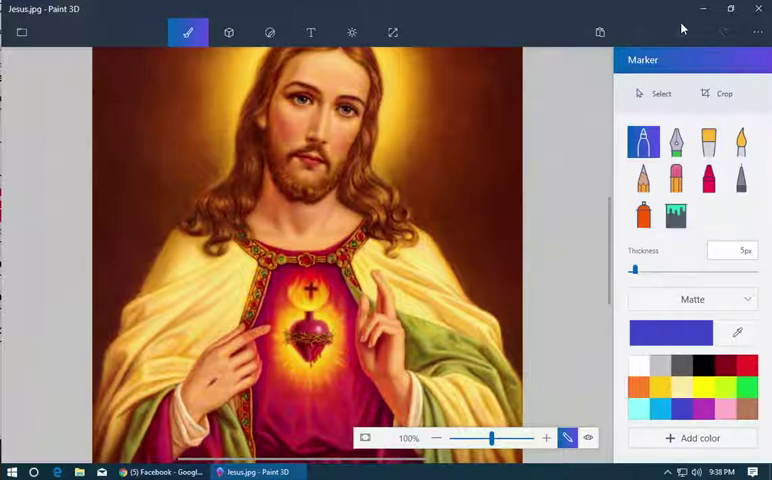
{"action": "left_click", "coordinate": [757, 14]}
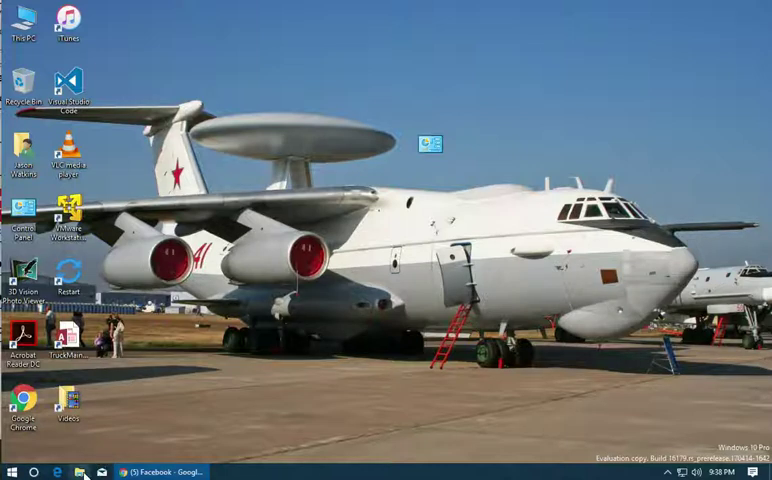
- Open File Explorer from the taskbar and go to the Pictures folder
{"action": "left_click", "coordinate": [82, 471]}
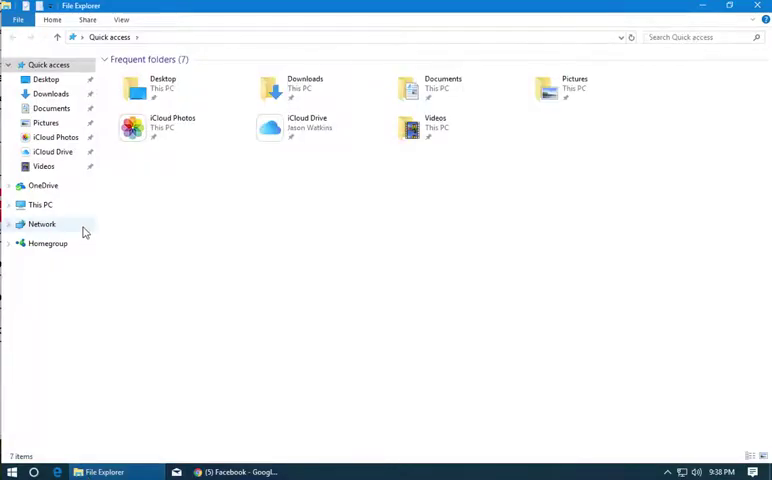
{"action": "left_click", "coordinate": [44, 124]}
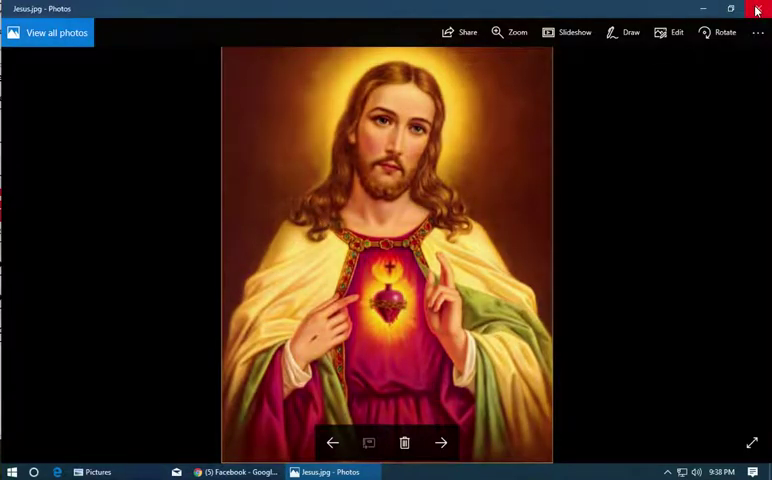
{"action": "left_click", "coordinate": [455, 32]}
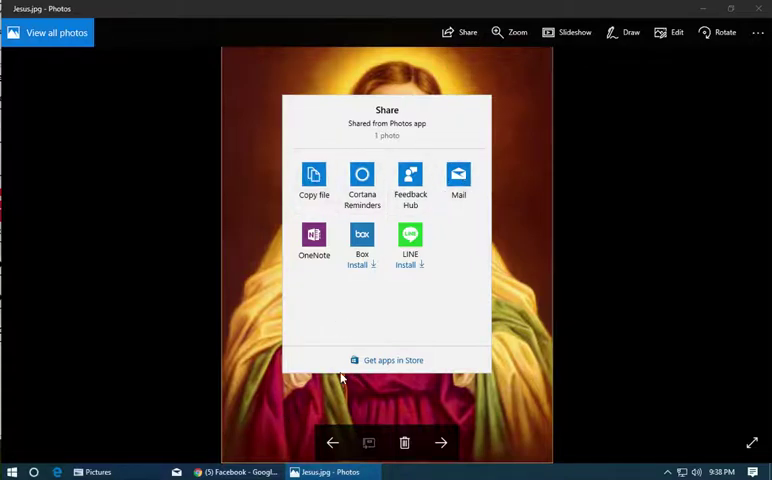
{"action": "left_click", "coordinate": [275, 161]}
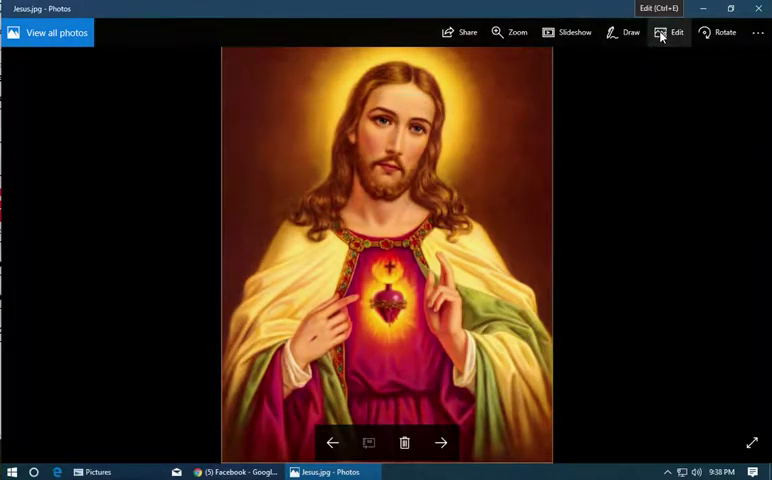
- Close the Photos viewer showing Jesus.jpg
{"action": "left_click", "coordinate": [758, 8]}
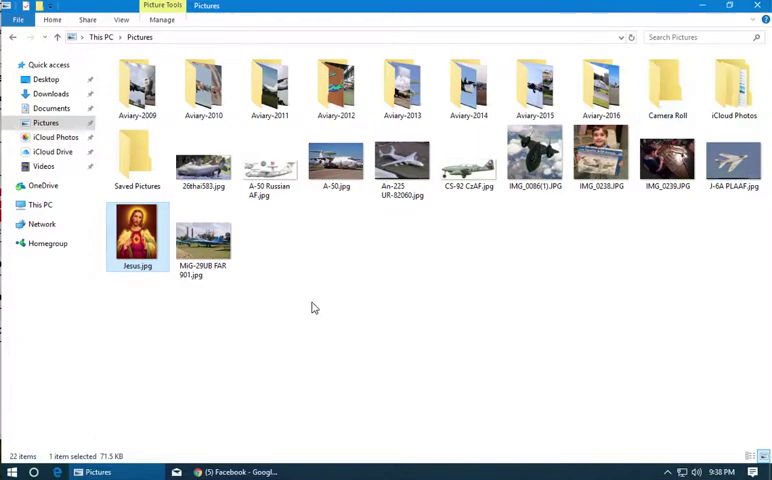